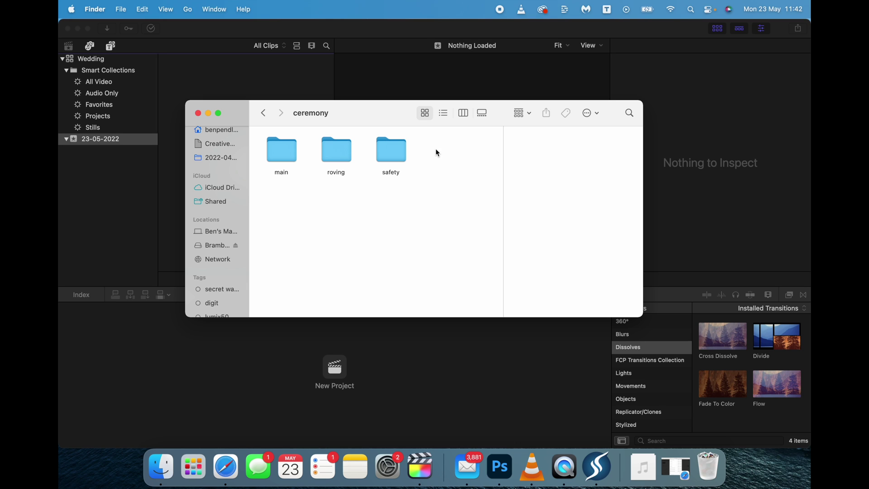
- Drag the main, roving and safety folders from Finder onto the 23-05-2022 event
drag(452, 144, 282, 205)
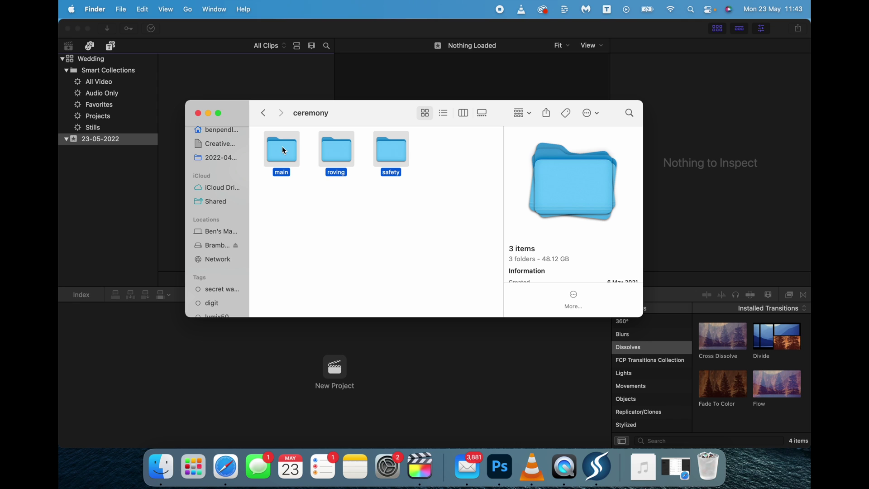
drag(284, 151, 114, 143)
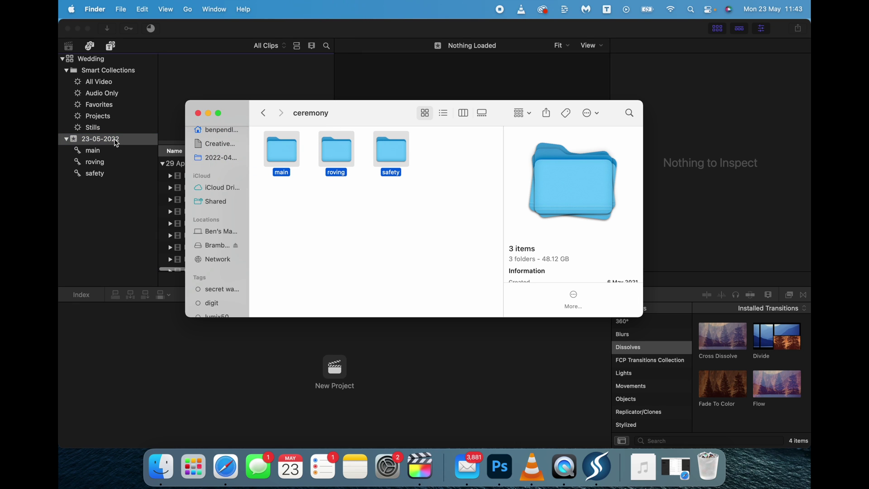
- Import the groom, reading-grandad, reading-lady and registrar WAVs from 02-Audio recordings/ceremony into 23-05-2022
click(265, 113)
click(266, 114)
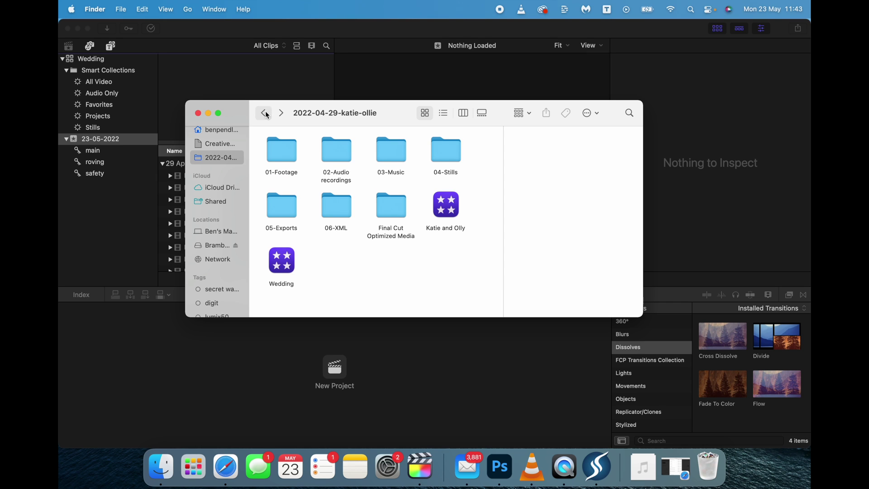
double_click(345, 156)
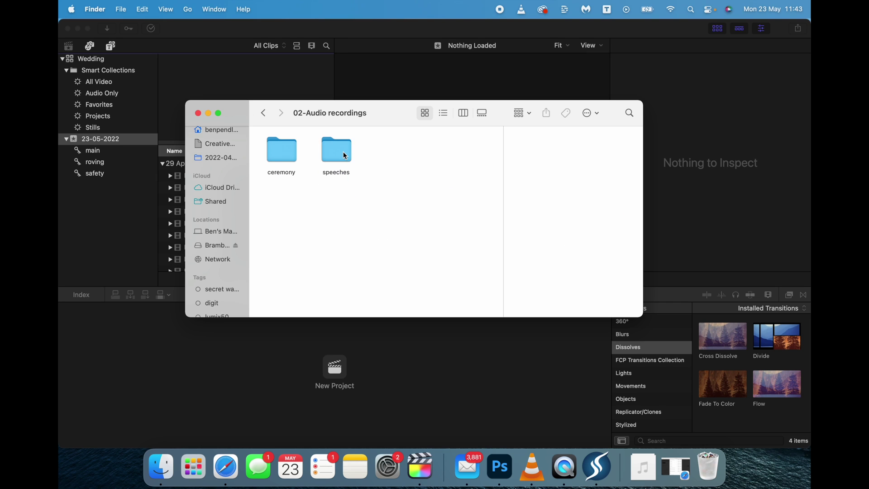
double_click(290, 153)
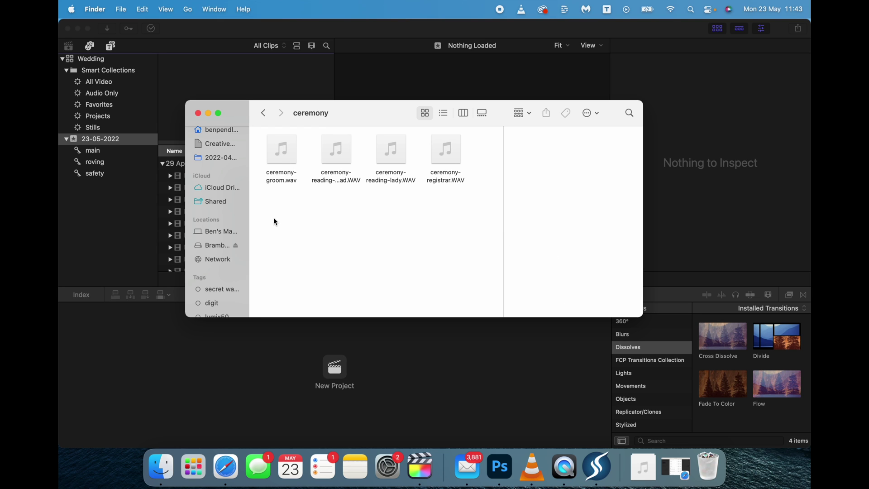
drag(273, 218, 457, 141)
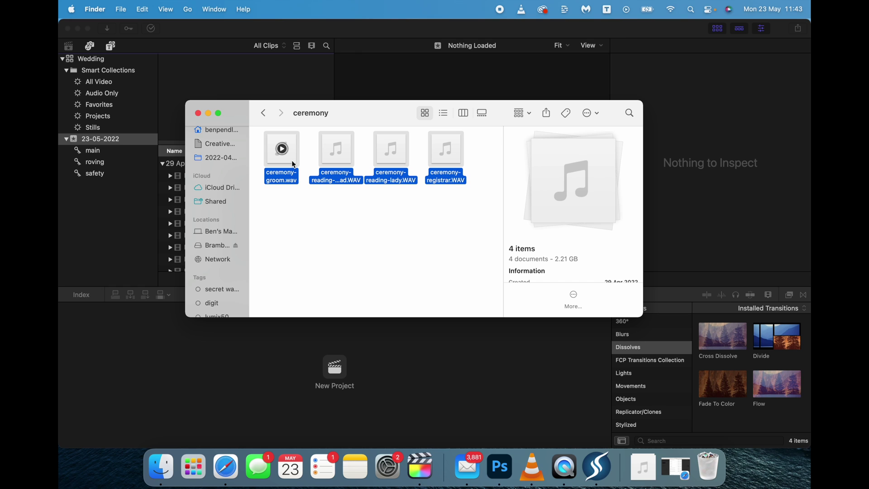
drag(294, 164, 115, 143)
- Create a new project named 'Ceremony Unsynced' from the main-camera clip P1008994
click(124, 208)
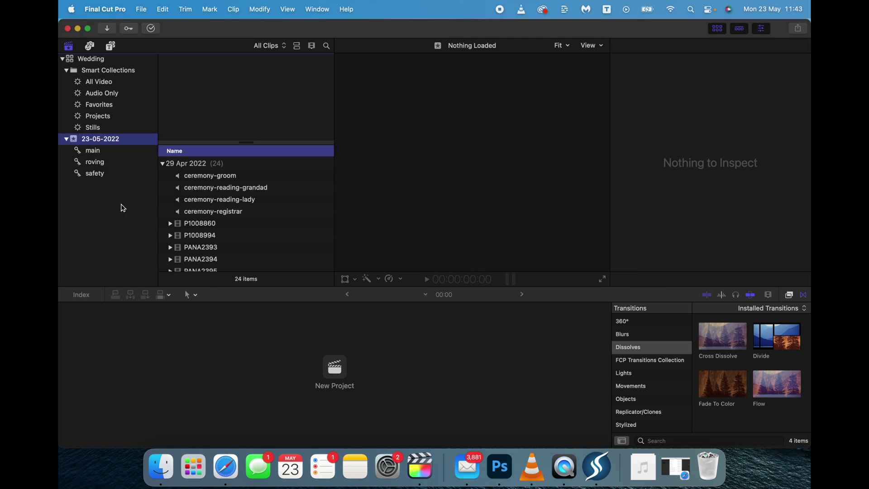
click(97, 153)
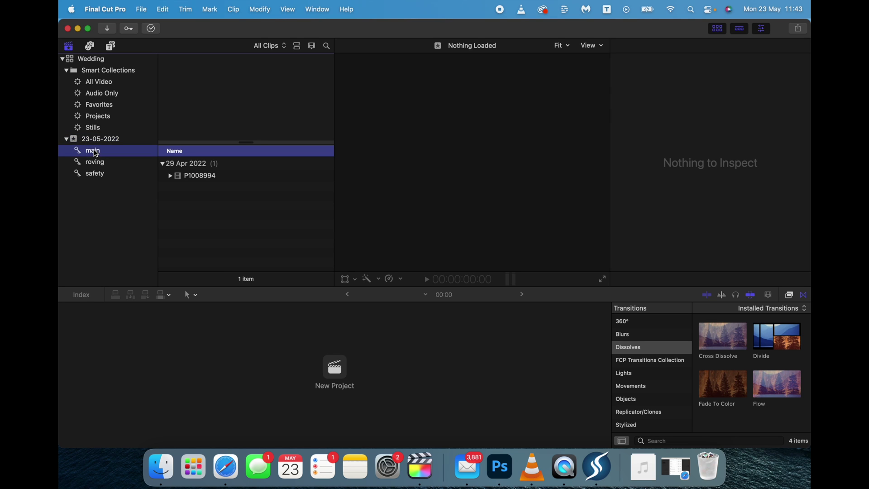
click(202, 178)
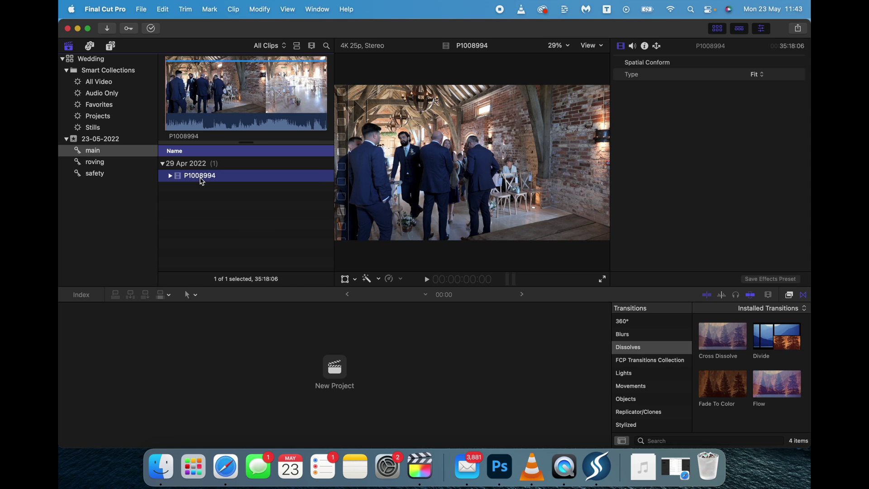
click(194, 194)
click(199, 179)
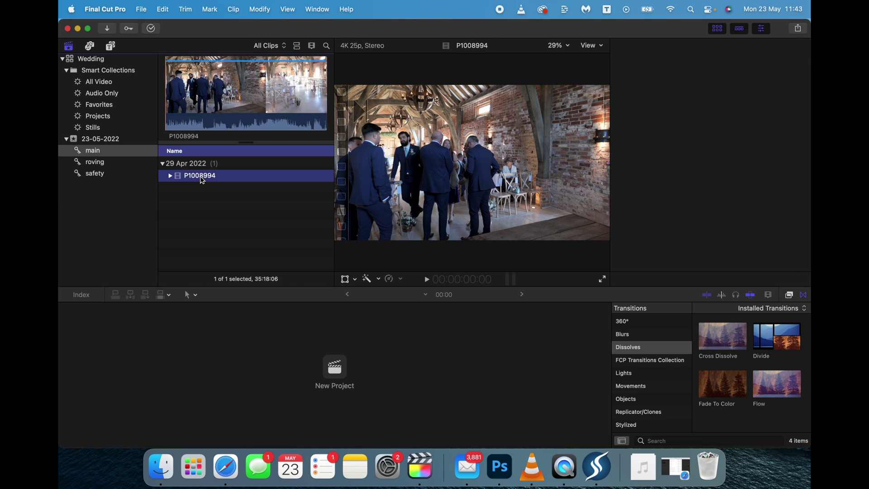
right_click(202, 177)
click(215, 185)
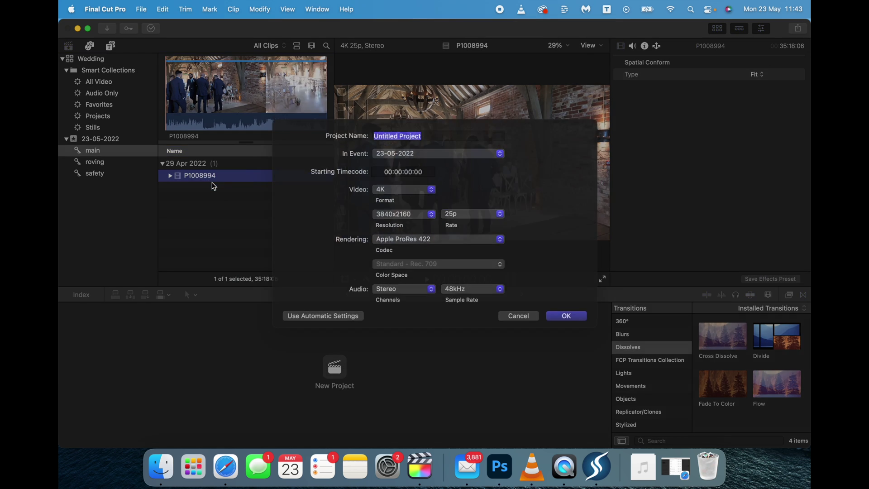
text(Ceremony Unsyn)
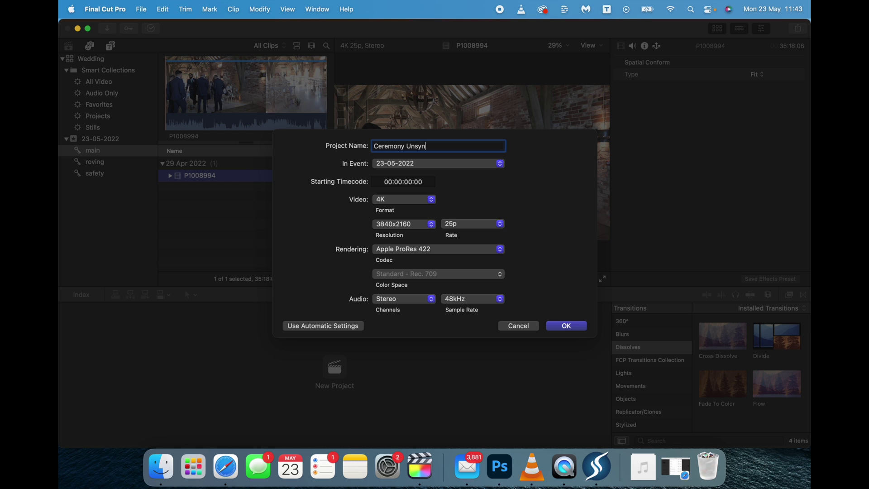
text(ced)
key(Return)
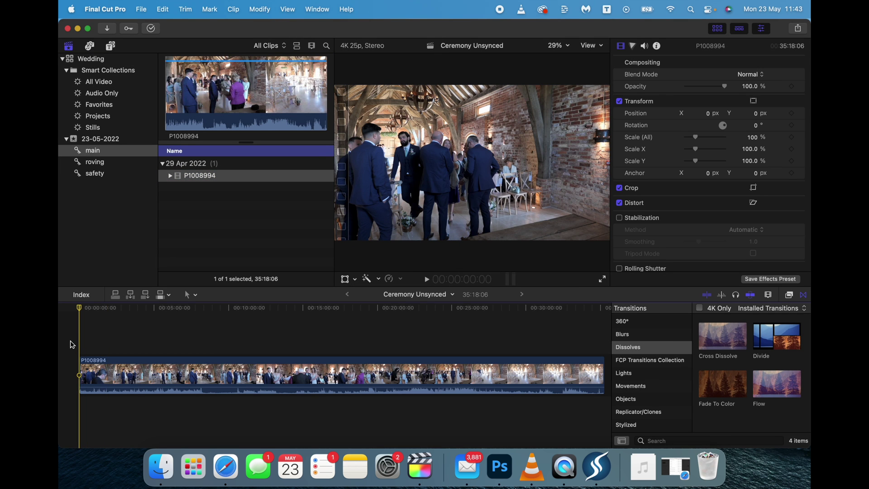
- Connect all 18 roving clips, starting from PANA2394, above P1008994 in the timeline
key(shift+z)
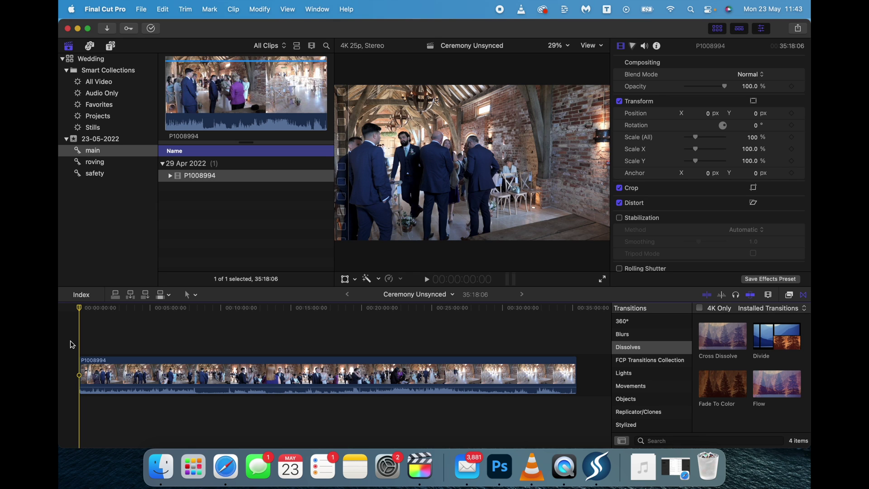
click(94, 164)
click(96, 164)
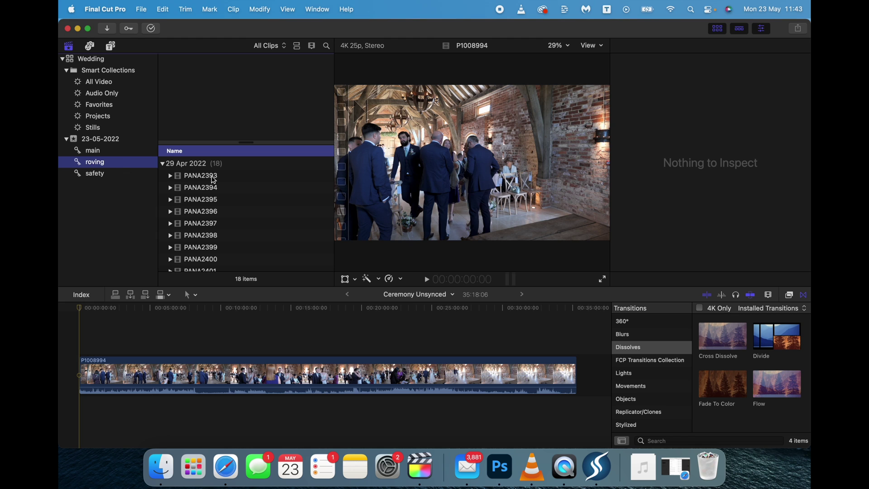
click(227, 195)
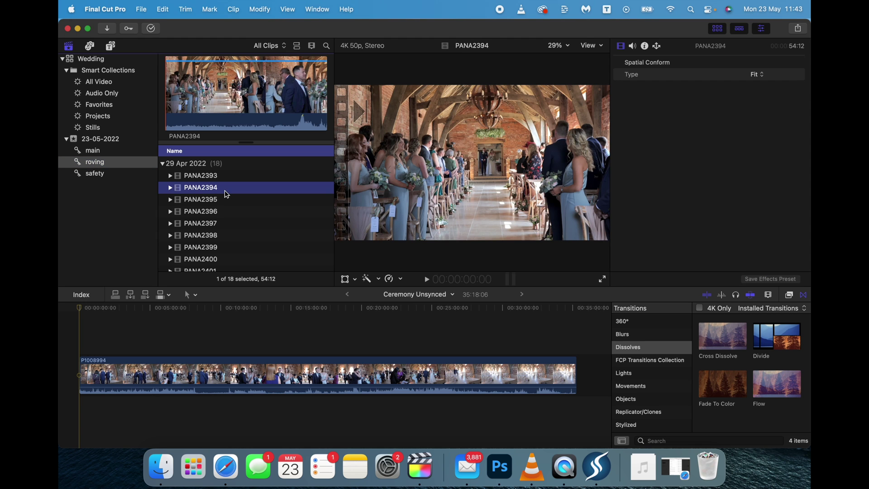
key(super+a)
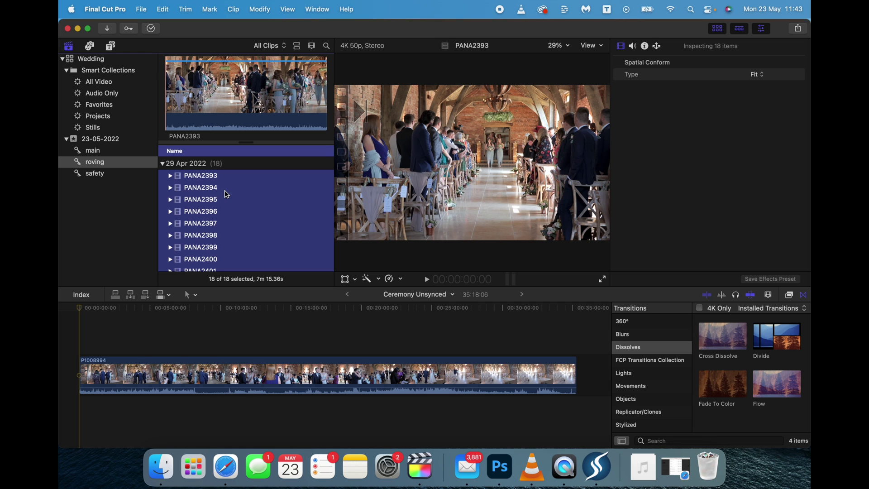
key(q)
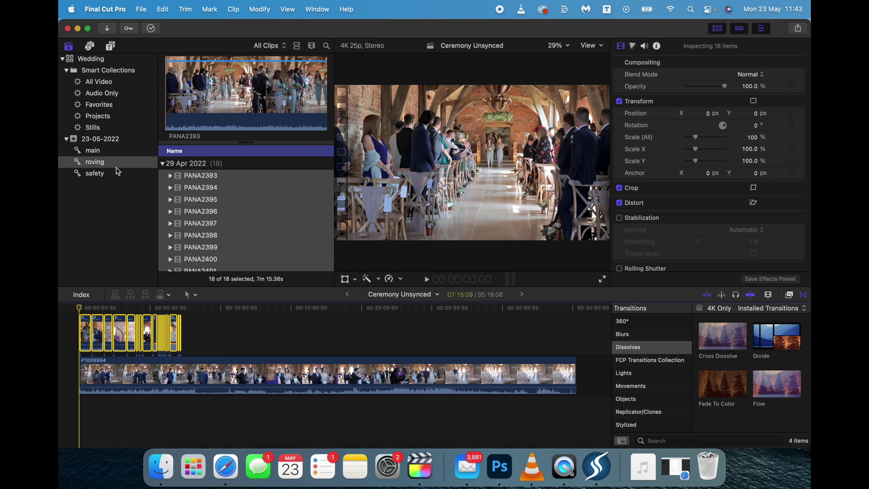
- Try placing safety clip P1008860 at the timeline start, then delete it
click(97, 173)
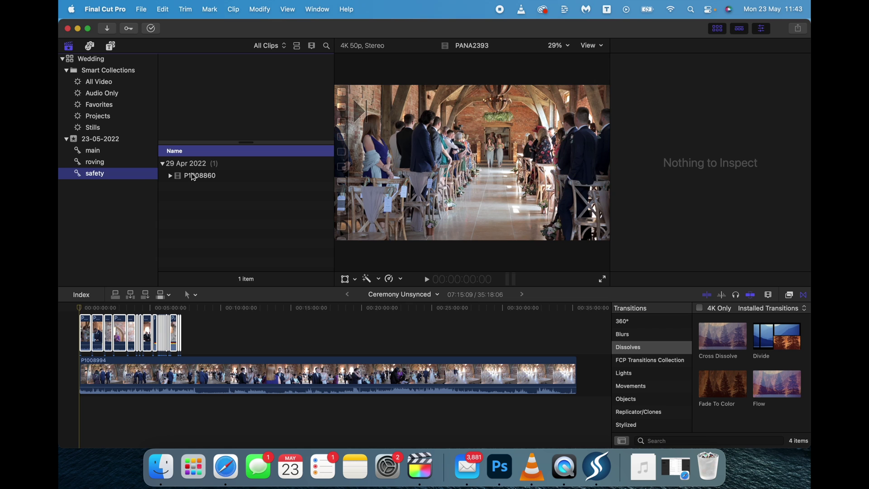
drag(194, 177, 76, 311)
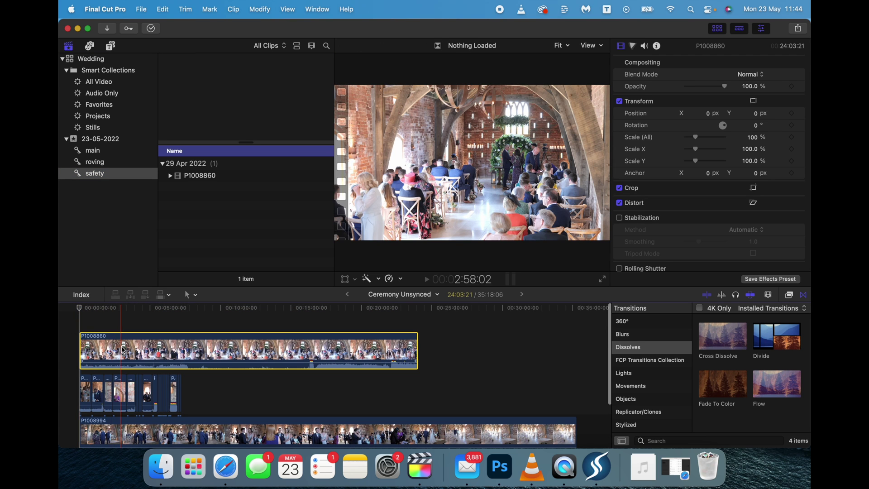
key(Delete)
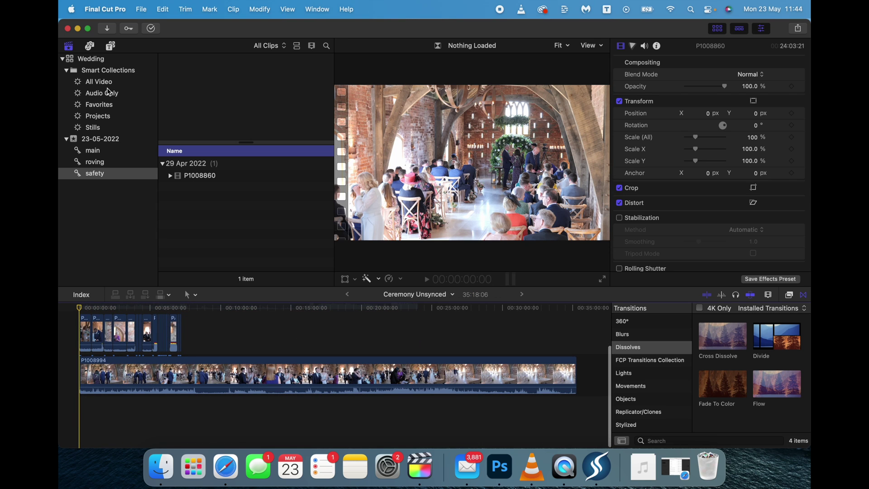
- Connect the ceremony-groom, reading-grandad, reading-lady and registrar audio clips from the timeline start
click(104, 95)
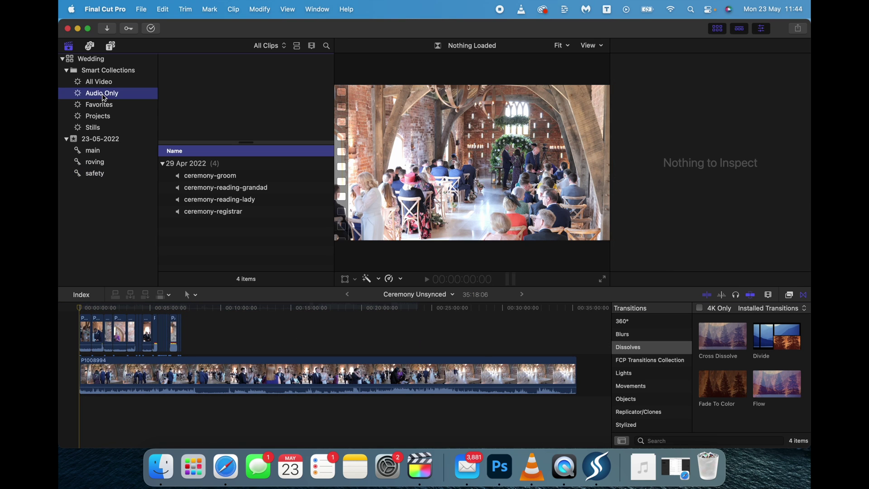
click(234, 179)
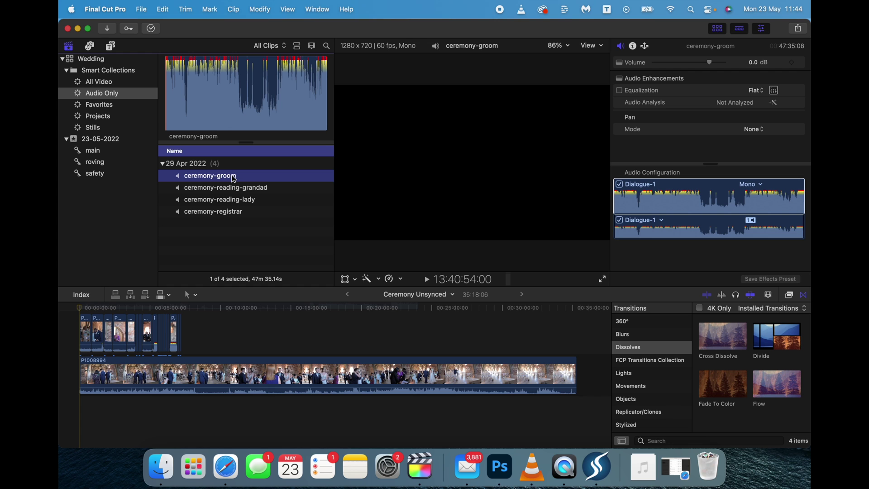
key(q)
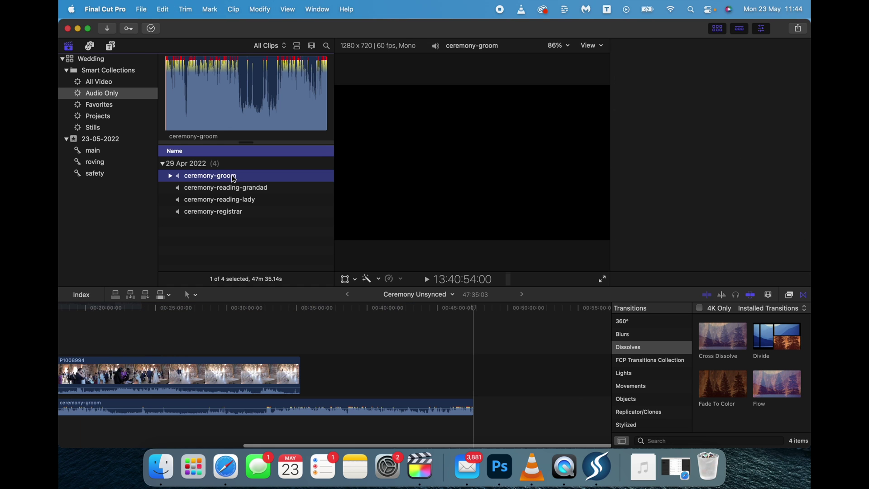
click(69, 369)
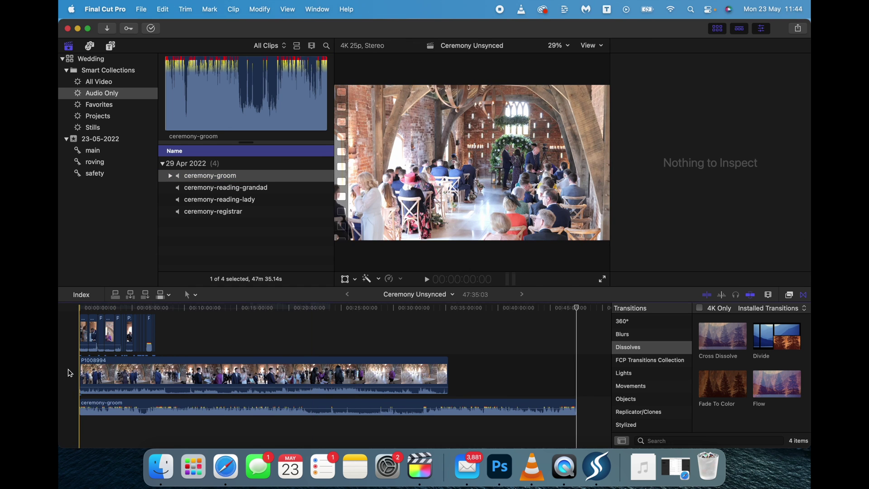
click(223, 188)
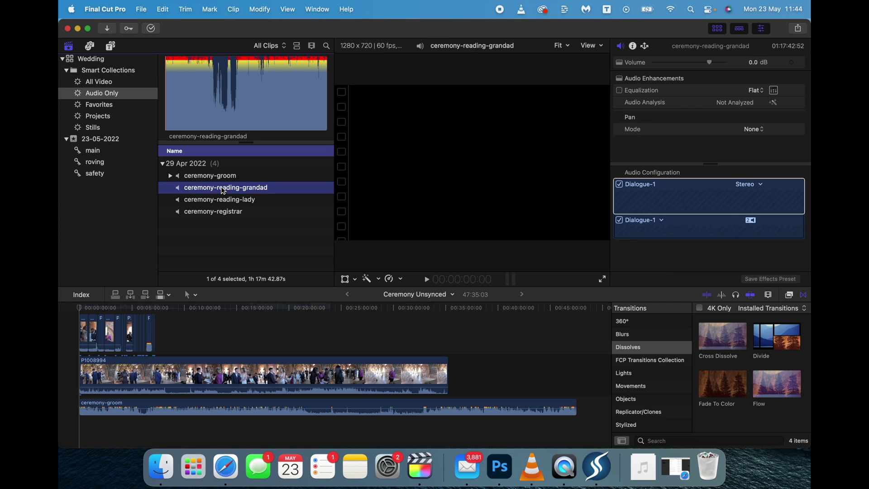
key(q)
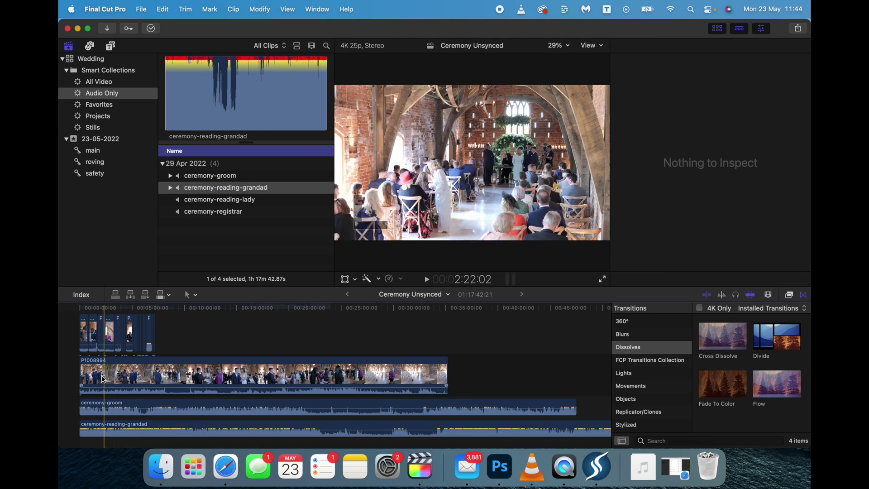
click(240, 202)
key(q)
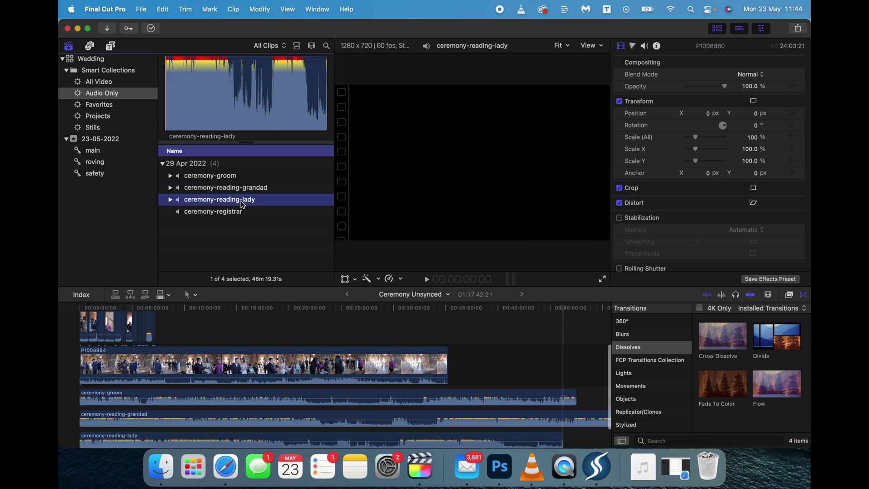
click(230, 213)
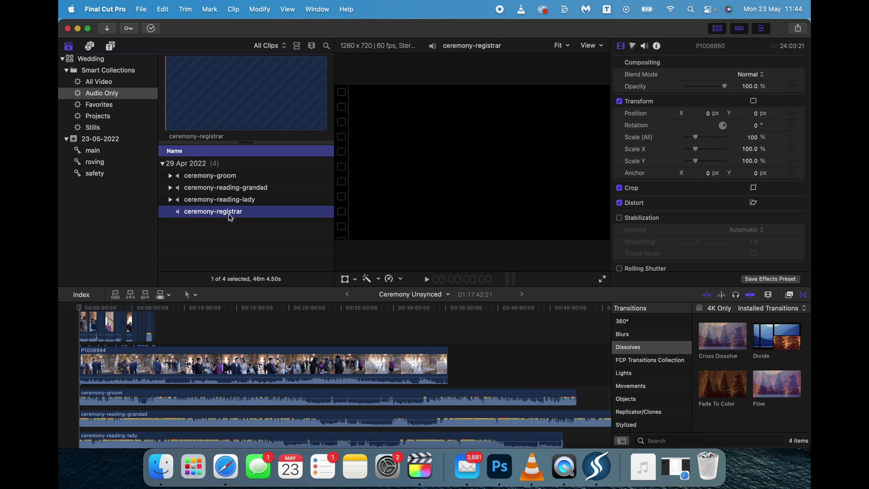
key(q)
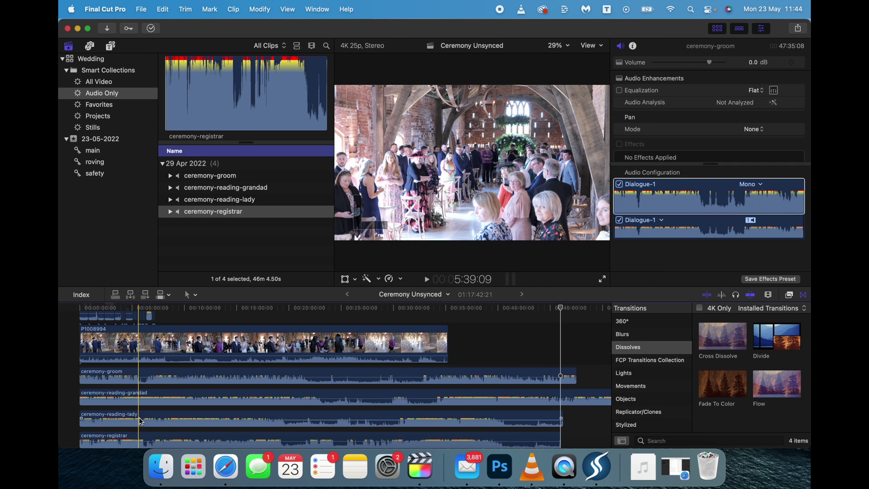
scroll(141, 421, up, 5)
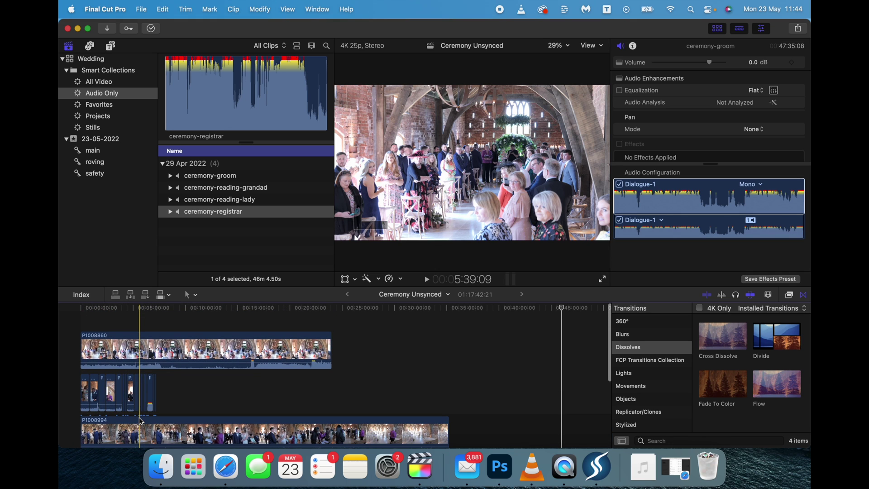
scroll(141, 421, right, 1)
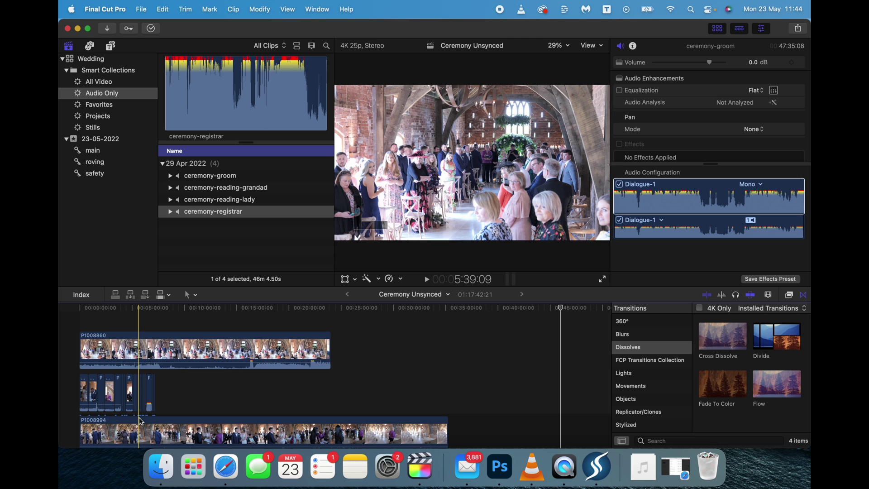
- Export Ceremony Unsynced as a version 1.9 XML file into 06-XML
click(142, 10)
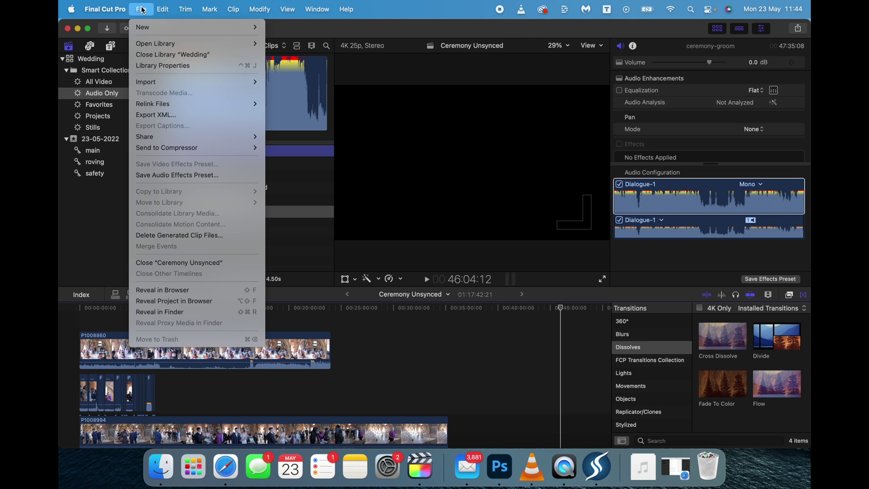
click(167, 115)
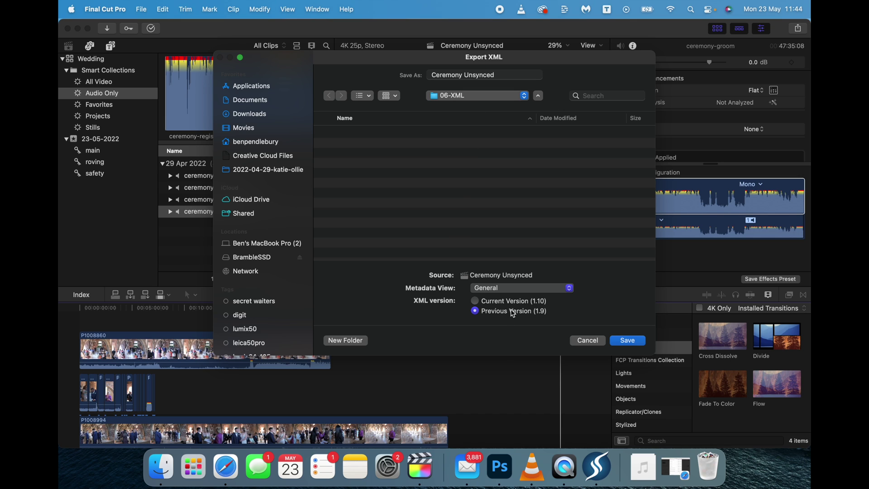
click(628, 341)
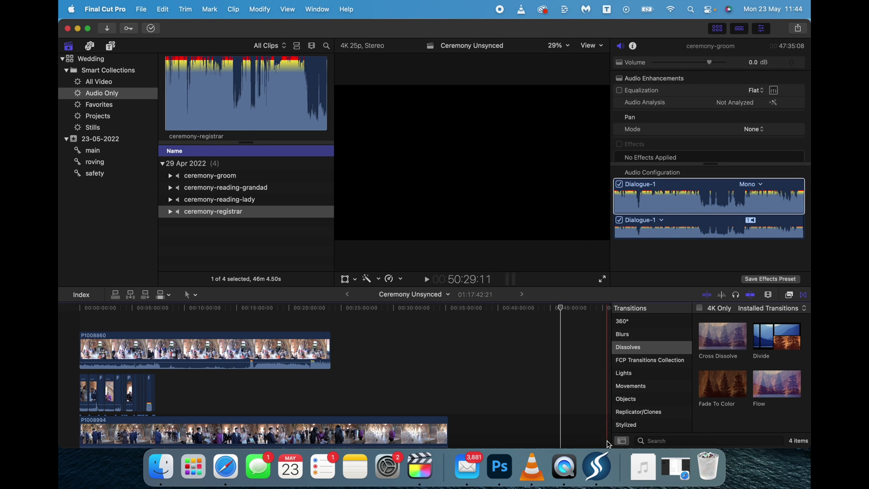
- Launch Syncaila and import Ceremony Unsynced.fcpxml, loading 3 cameras and 4 recorders
click(598, 468)
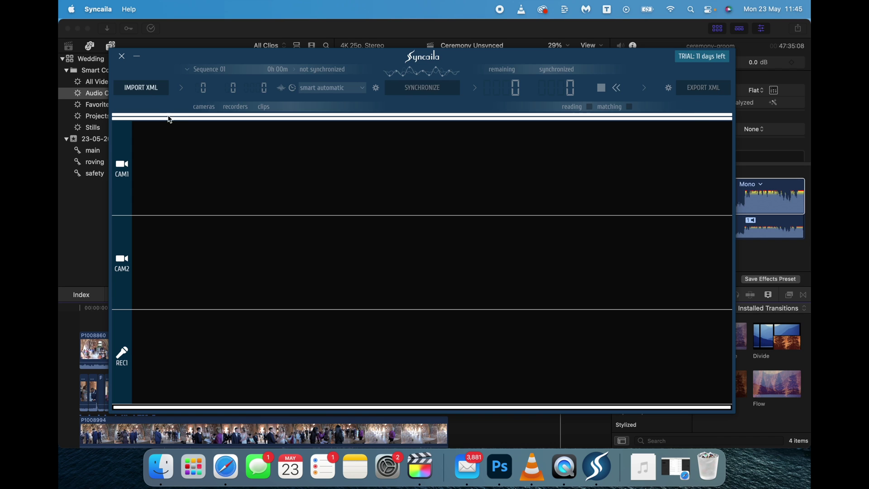
click(147, 94)
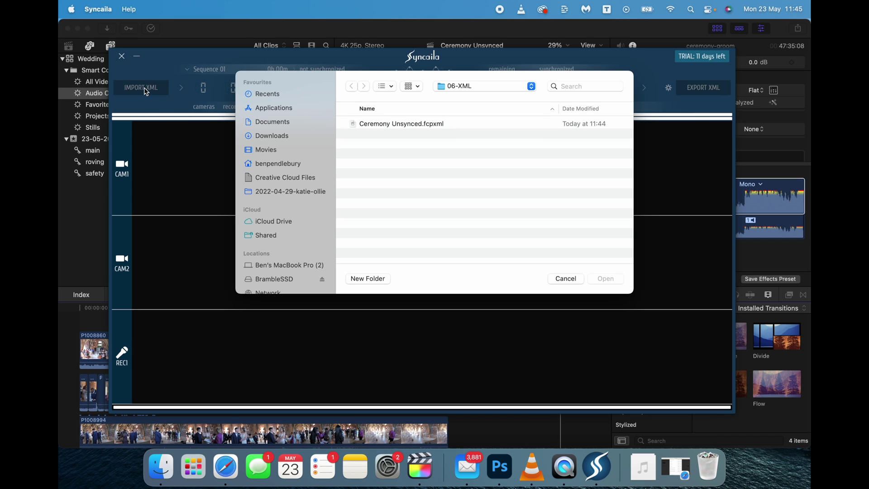
click(406, 126)
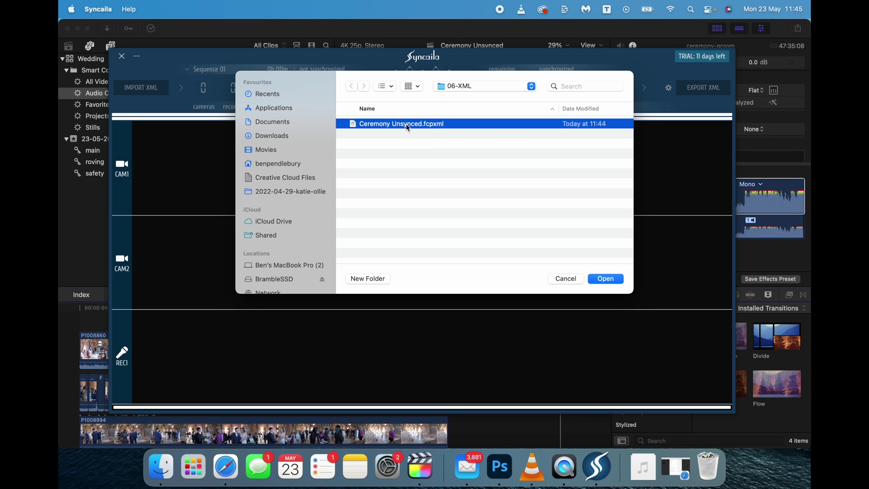
double_click(406, 124)
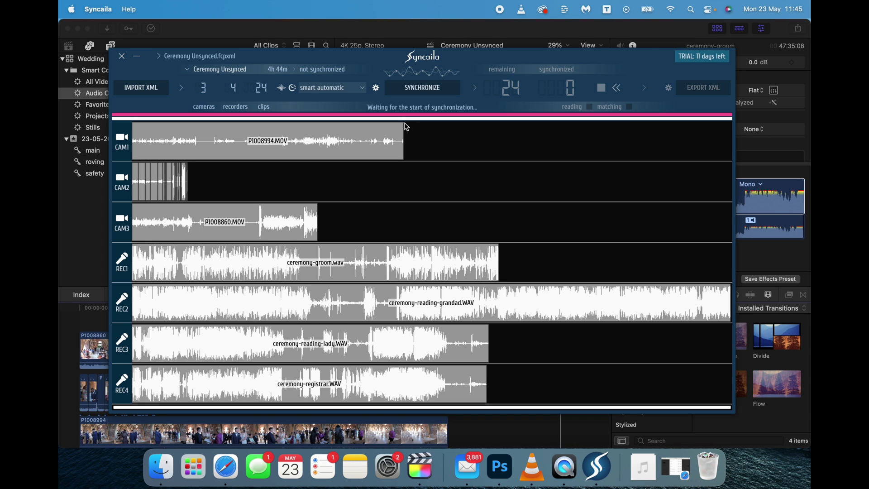
- Check the Sync Settings, then synchronize all 24 camera and recorder clips
click(376, 89)
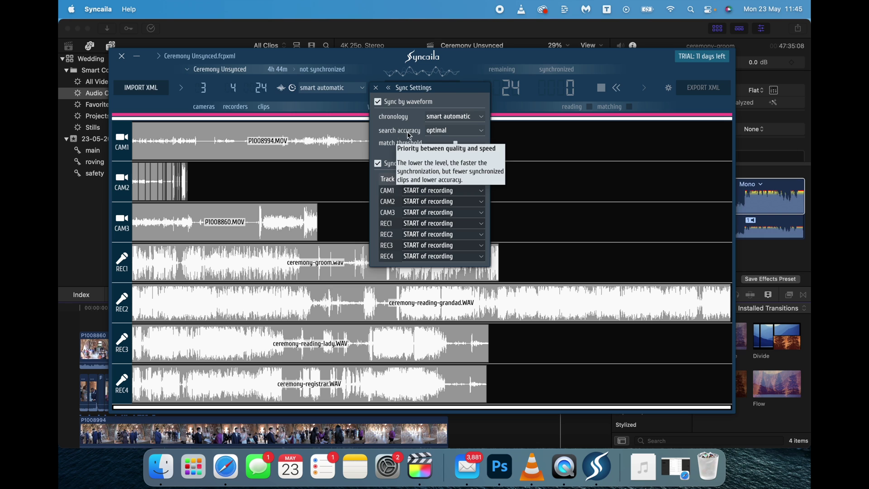
click(376, 88)
click(417, 89)
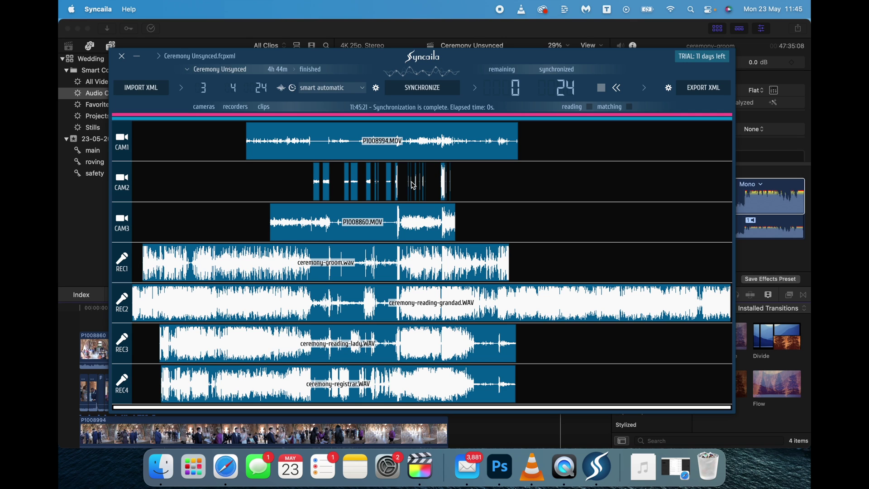
- Export the synced timeline from Syncaila as 'Ceremony Synced' XML in 06-XML
click(700, 88)
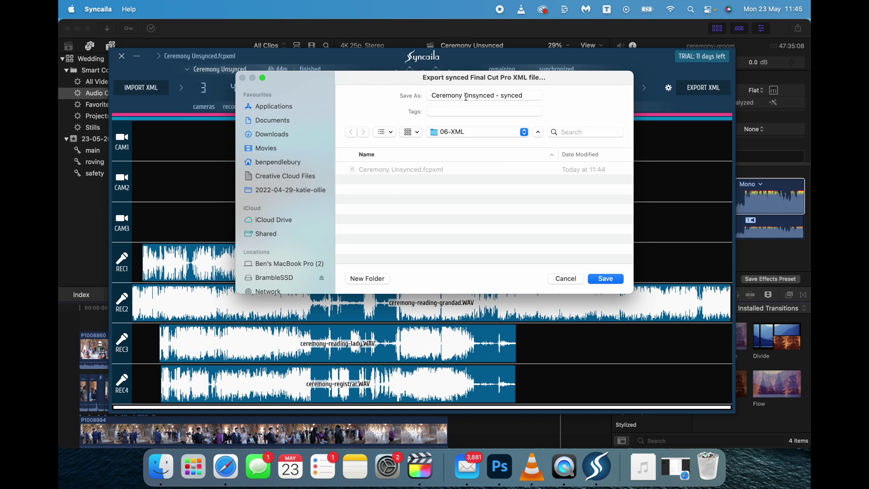
double_click(466, 97)
shift+click(559, 98)
text(S)
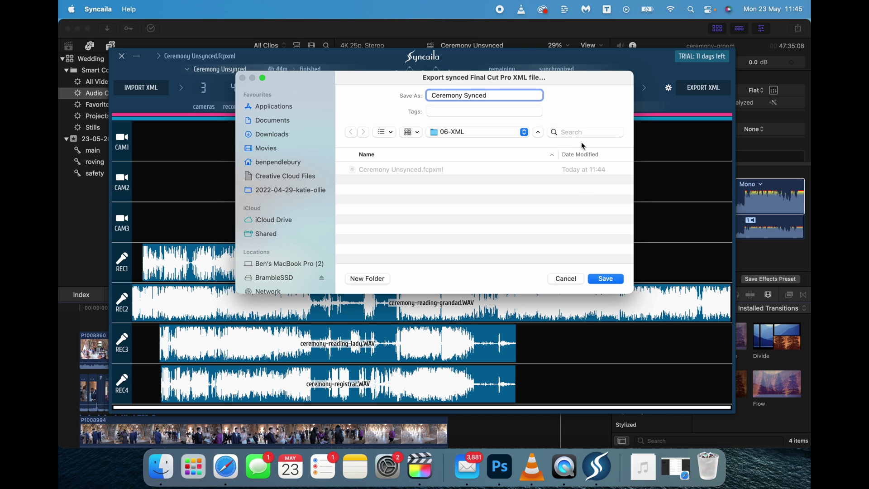
click(609, 280)
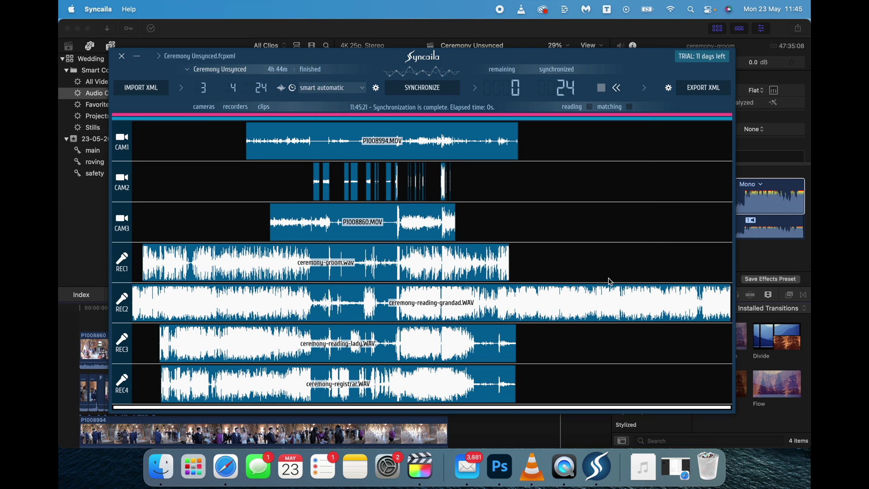
- Import Ceremony Synced.fcpxml into Final Cut Pro, adding the 'Ceremony Unsynced - synced Multicam' clip
click(536, 424)
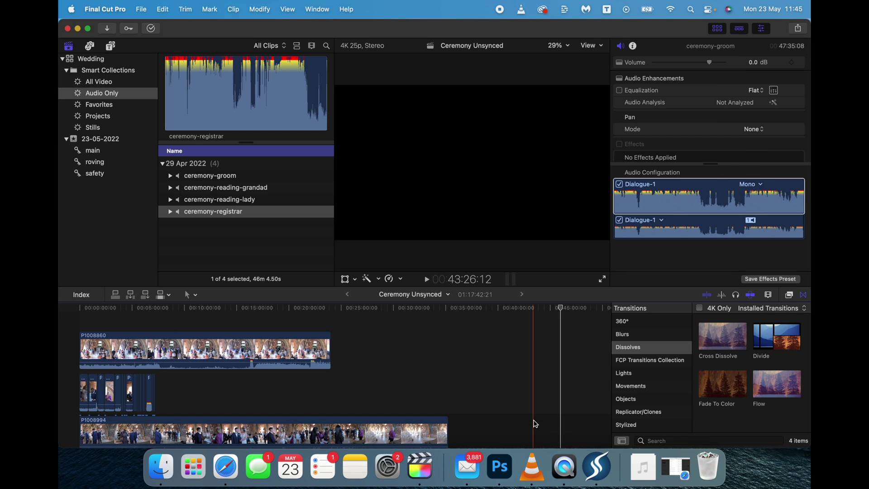
click(141, 11)
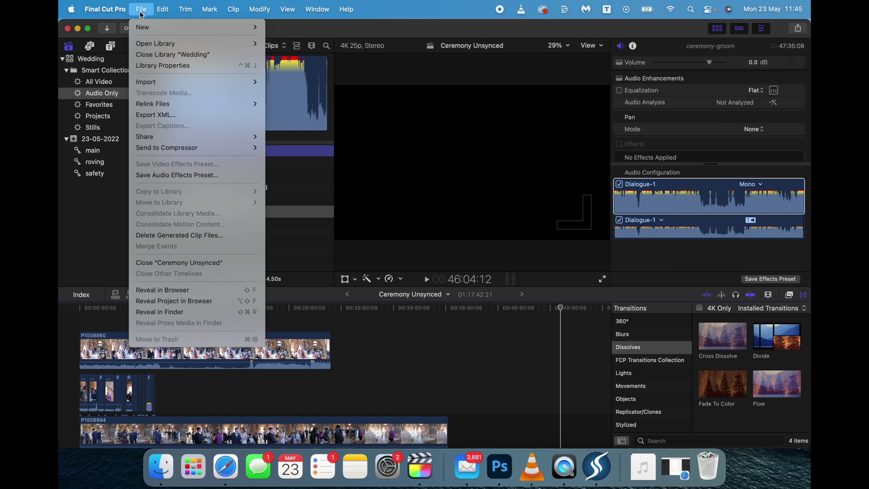
mouse_move(158, 82)
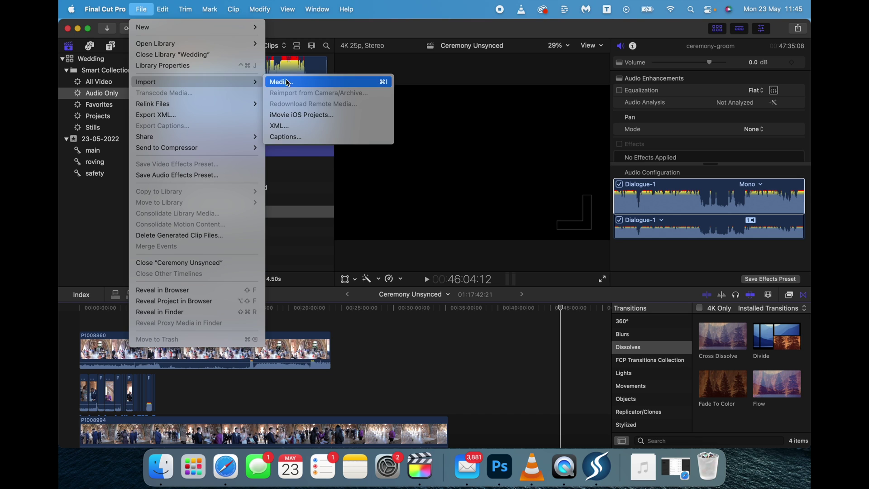
click(279, 125)
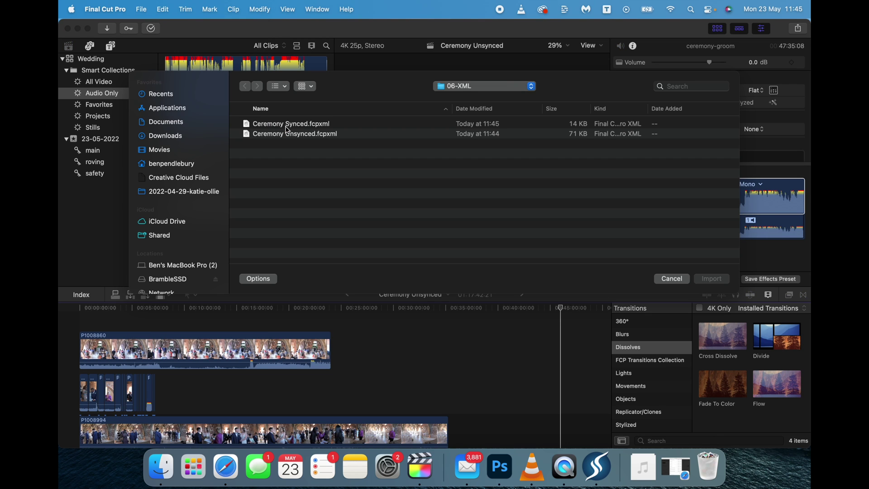
click(296, 128)
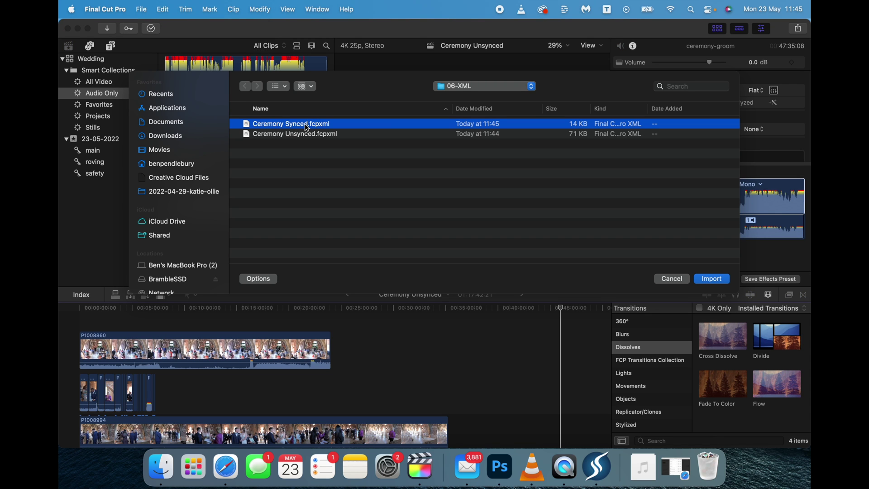
double_click(308, 128)
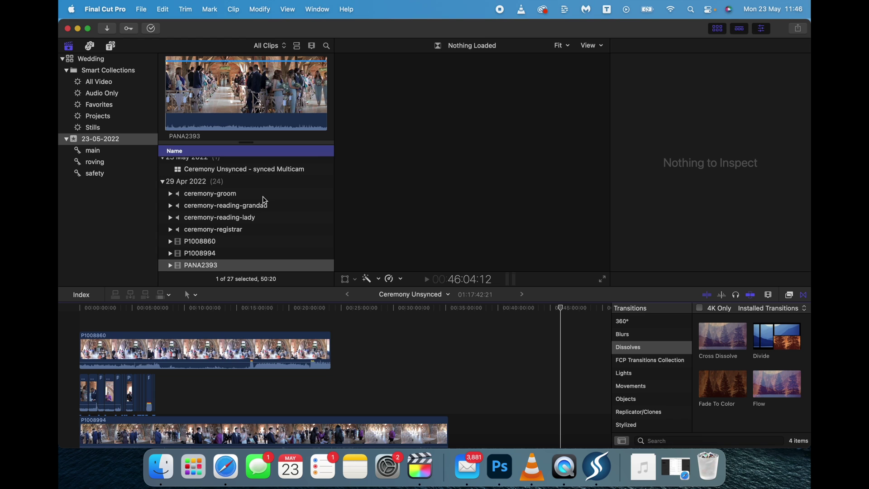
- Rename the 'Ceremony Unsynced - synced' project in the browser to 'Ceremony Synced'
scroll(265, 201, down, 5)
scroll(266, 200, up, 4)
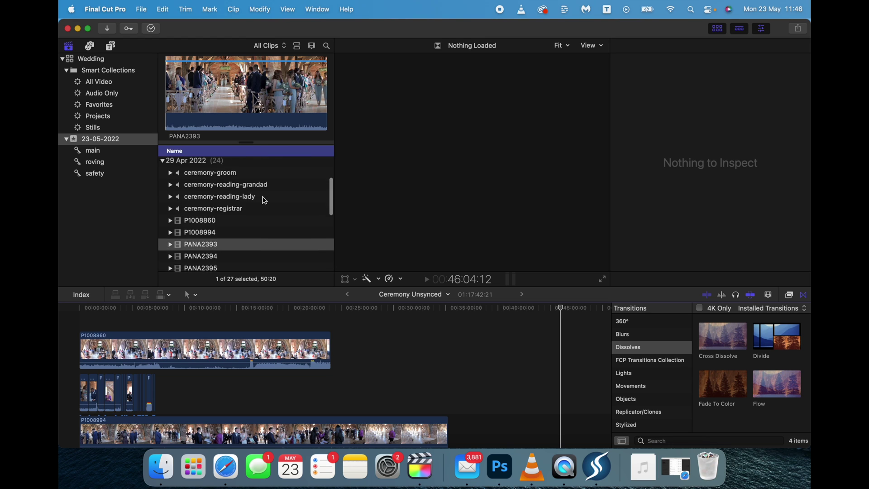
scroll(266, 200, up, 4)
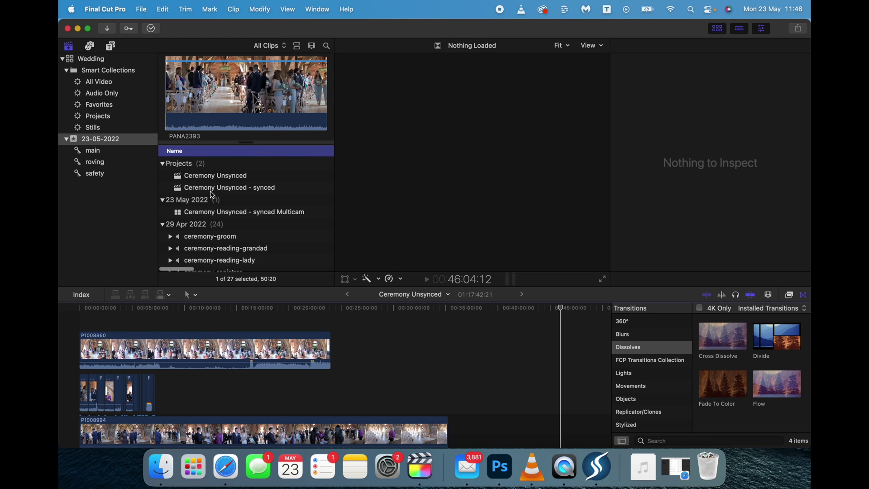
click(265, 193)
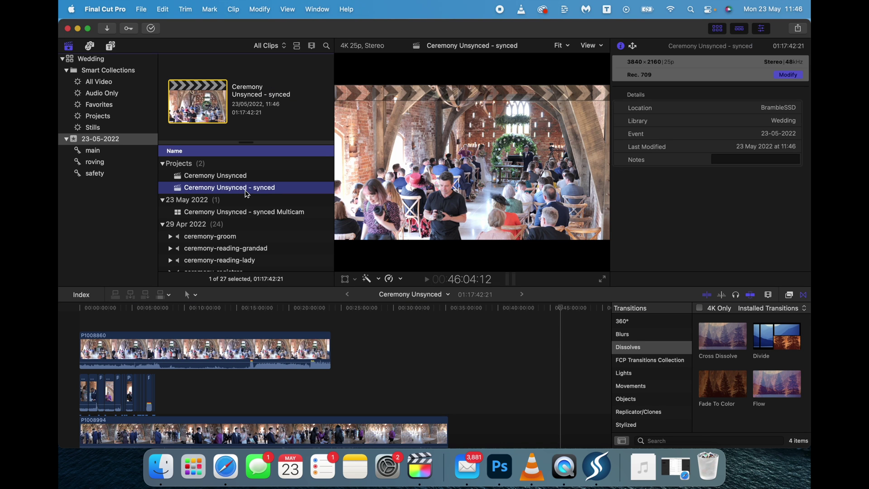
click(247, 193)
drag(218, 189, 271, 190)
text(Synce)
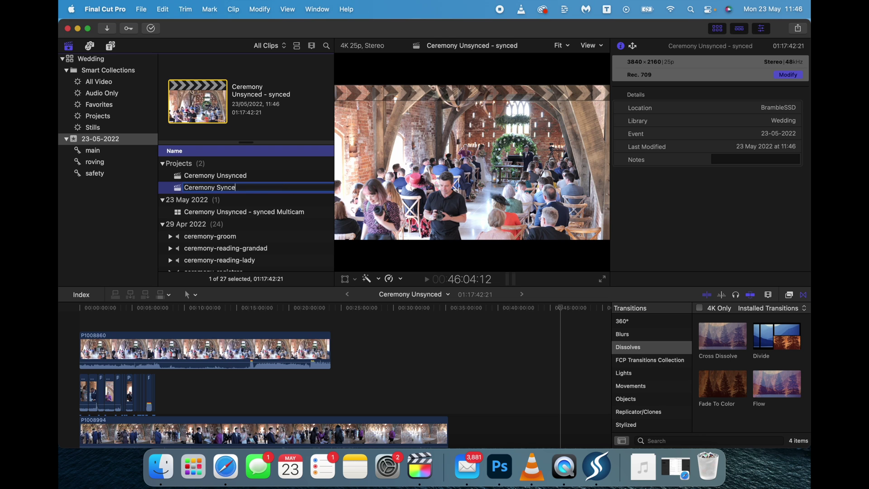
key(Return)
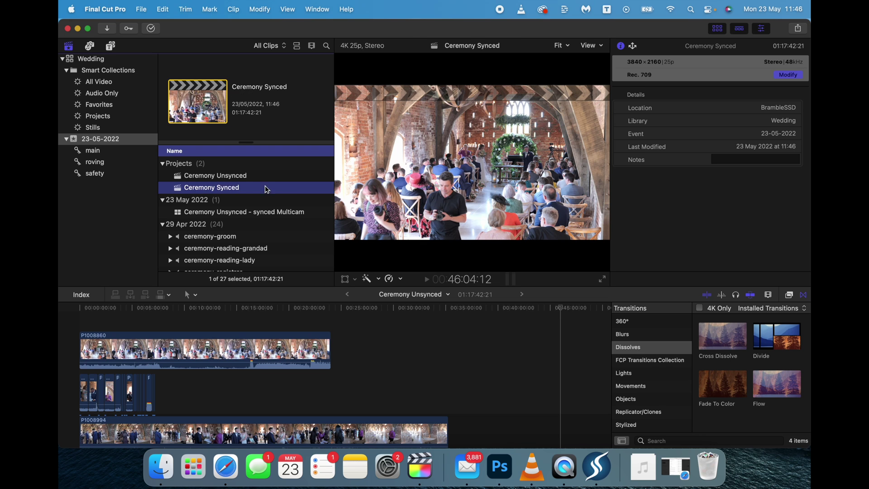
- Open the Ceremony Synced project in the timeline
double_click(179, 190)
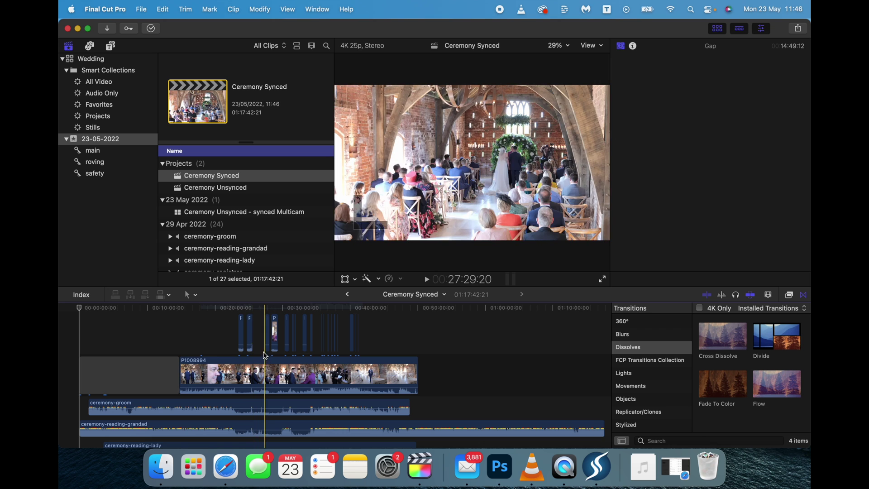
scroll(262, 346, up, 3)
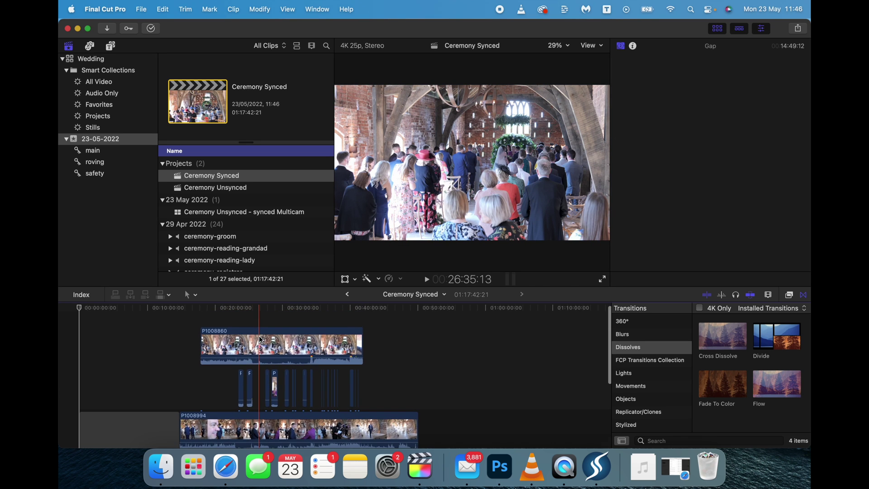
scroll(262, 340, down, 5)
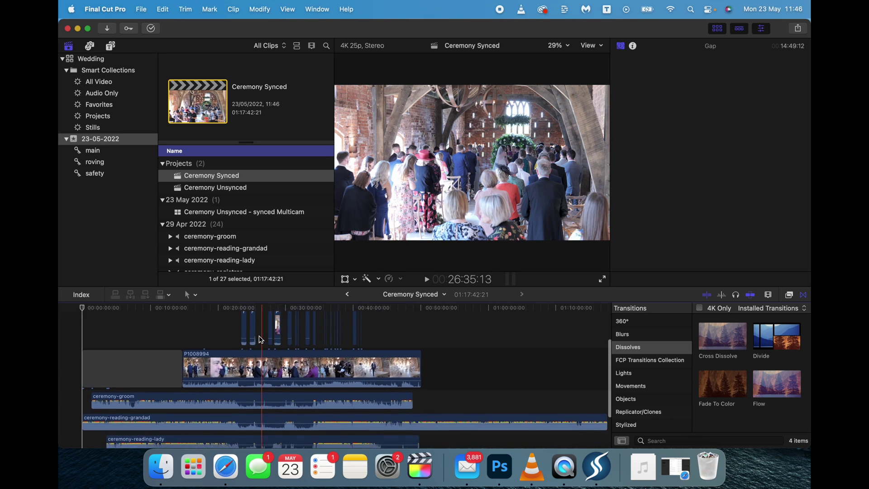
scroll(261, 338, up, 8)
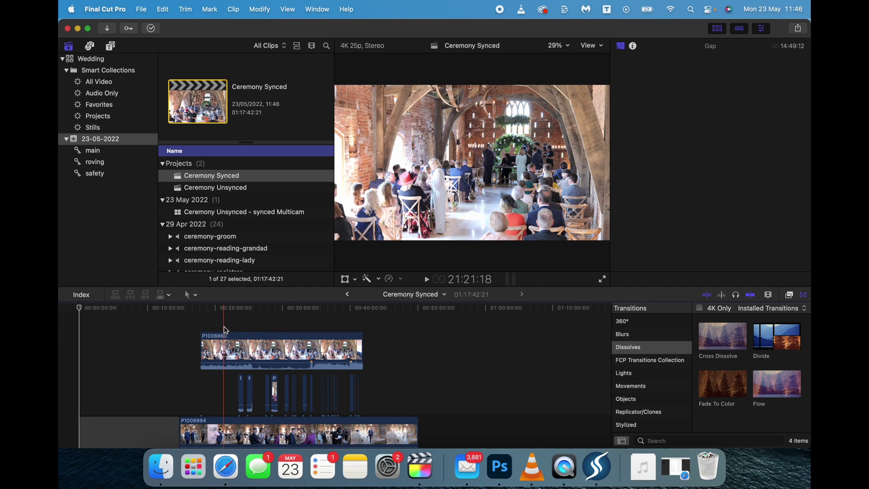
- Blade clip P1008860 at two points and delete the short piece between the cuts
click(224, 349)
key(super+equal)
key(super+equal)
key(super+equal)
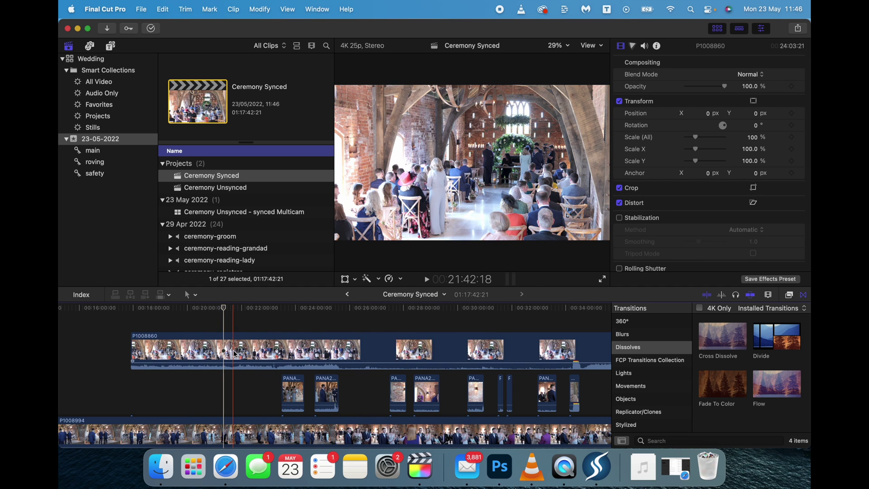
key(b)
click(222, 352)
click(238, 351)
key(a)
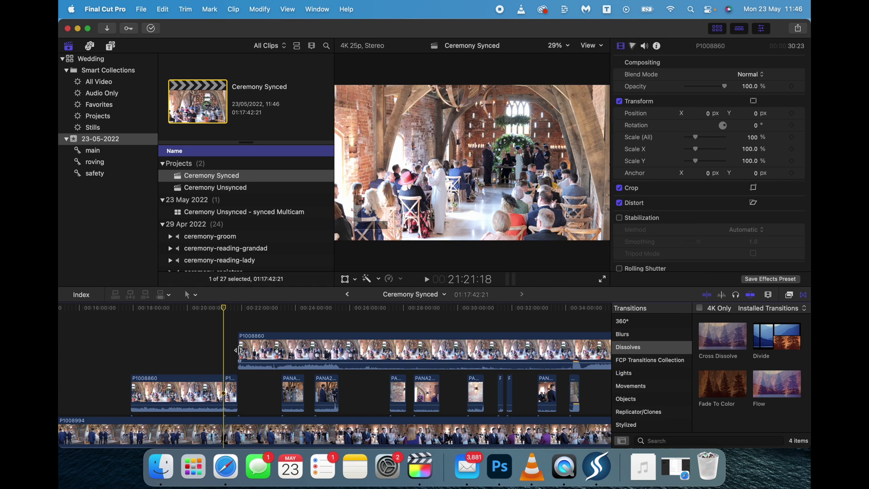
click(235, 392)
key(Delete)
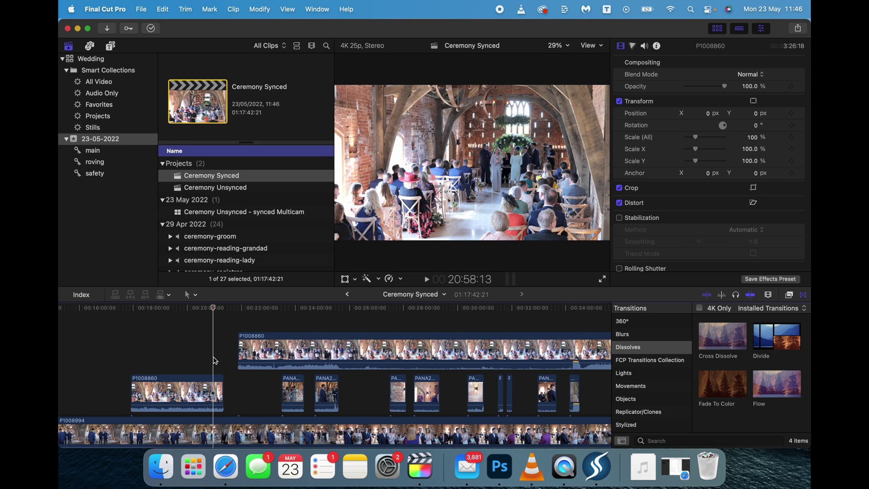
- Rename the multicam clip from 'Ceremony Unsynced - synced Multicam' to 'Ceremony Synced Multicam'
click(257, 213)
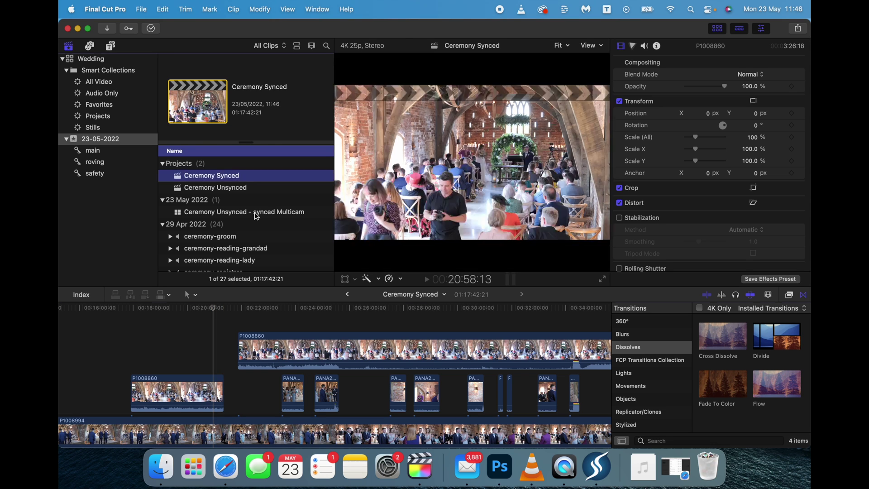
click(220, 213)
drag(219, 213, 257, 215)
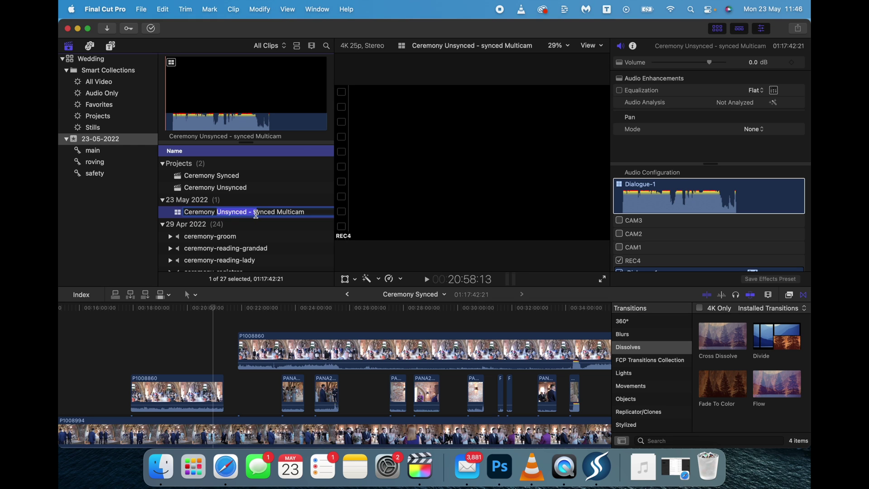
text(S)
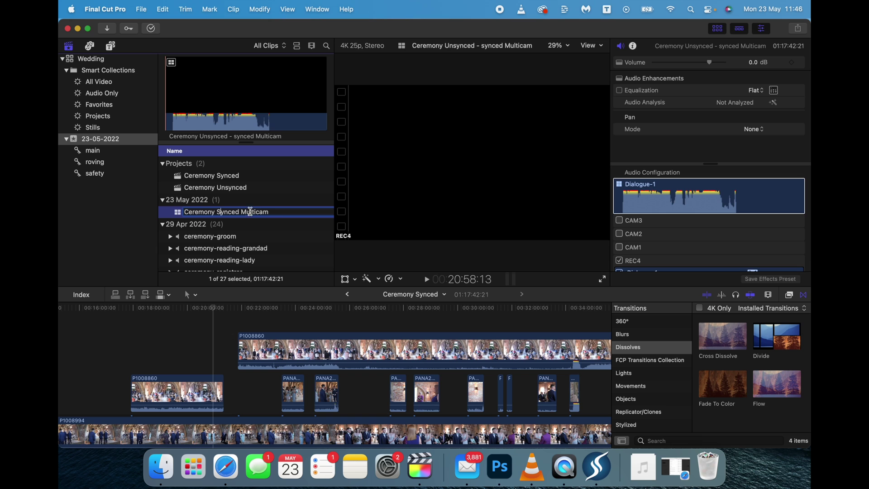
key(Return)
- Open Ceremony Synced Multicam in the angle editor to view its camera and recorder angles
click(274, 217)
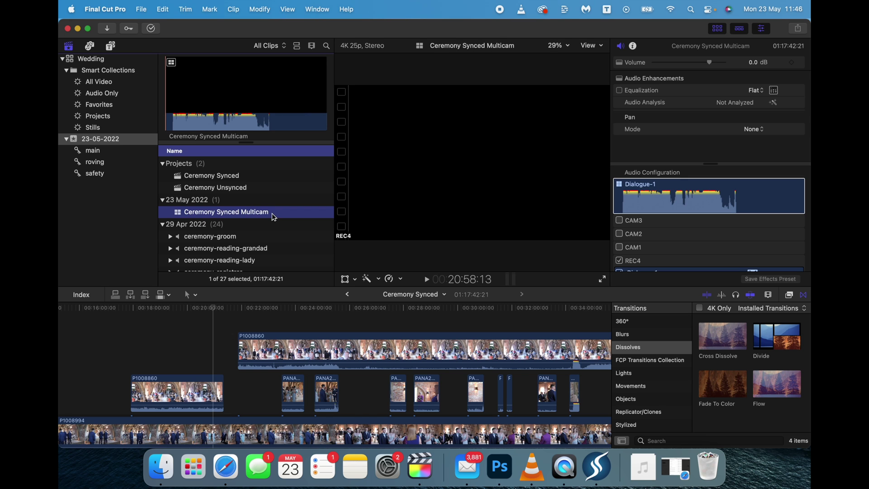
double_click(183, 217)
scroll(265, 342, down, 5)
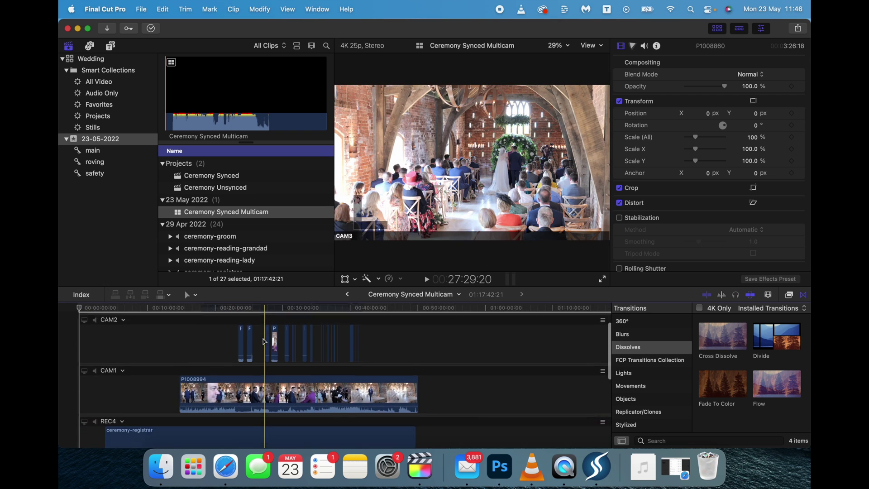
scroll(265, 342, up, 5)
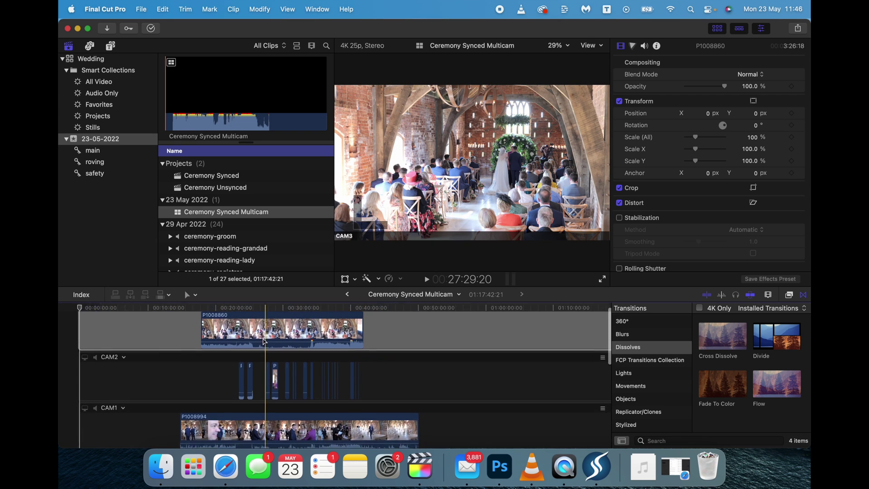